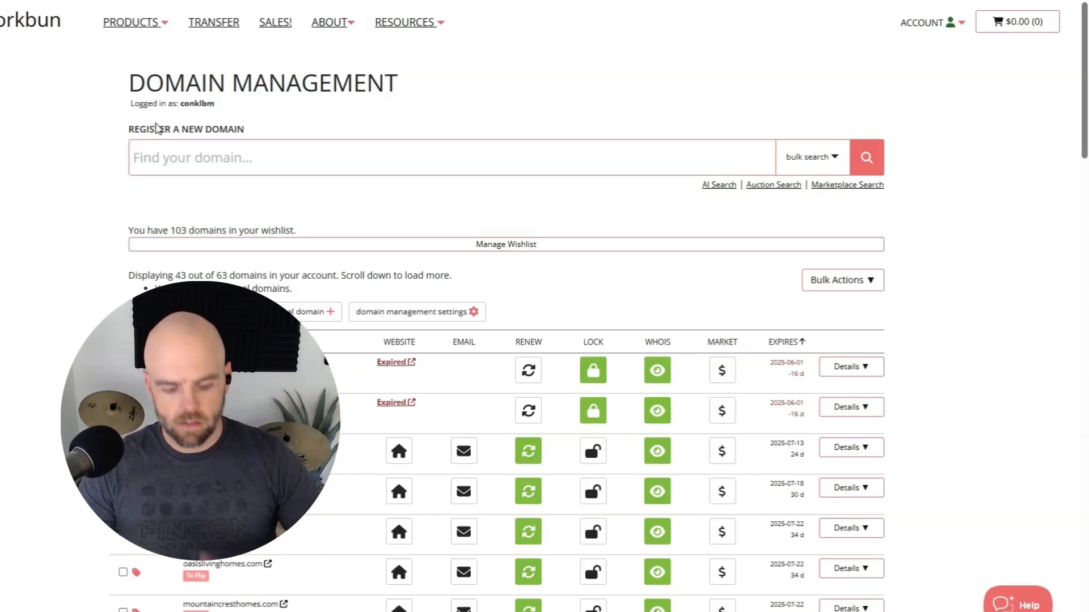
Review the lock settings of the domains in the Porkbun domain management list.
{"action": "scroll", "coordinate": [120, 201], "scroll_direction": "down", "scroll_amount": 2}
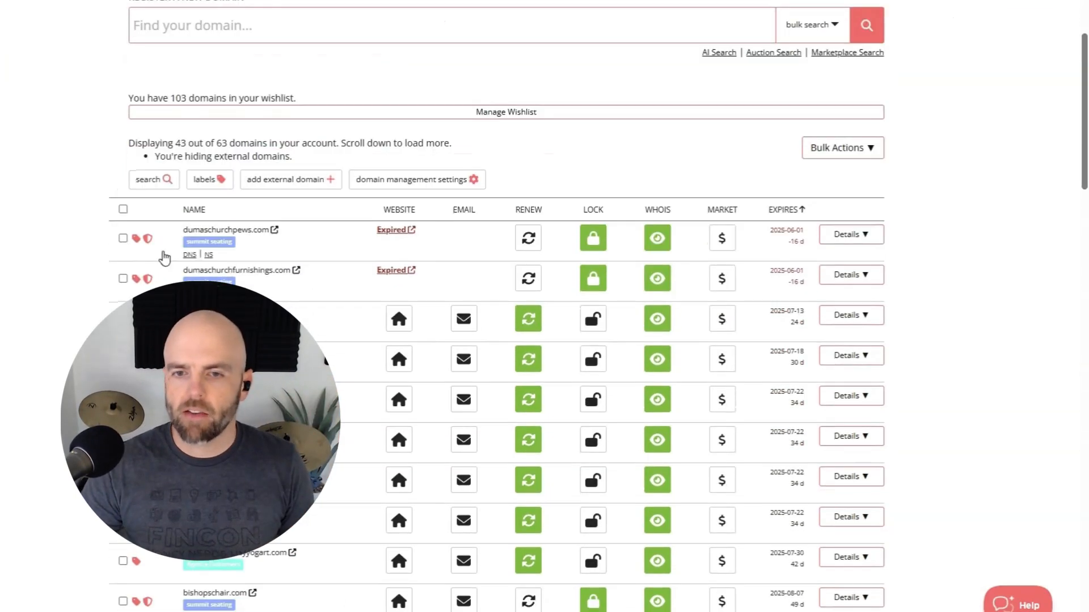
{"action": "scroll", "coordinate": [512, 356], "scroll_direction": "down", "scroll_amount": 1}
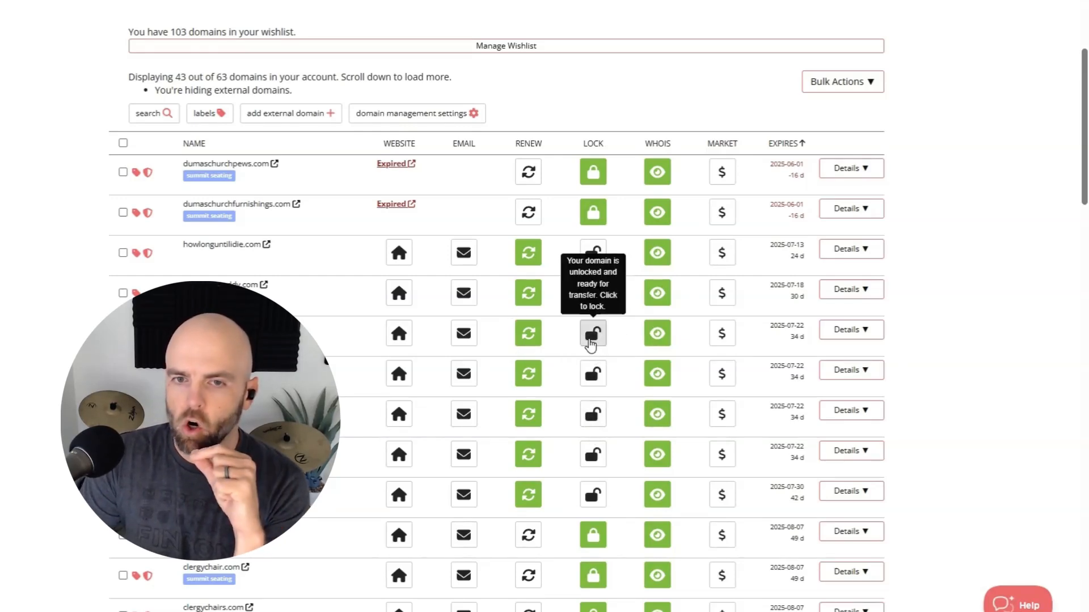
{"action": "scroll", "coordinate": [596, 496], "scroll_direction": "down", "scroll_amount": 1}
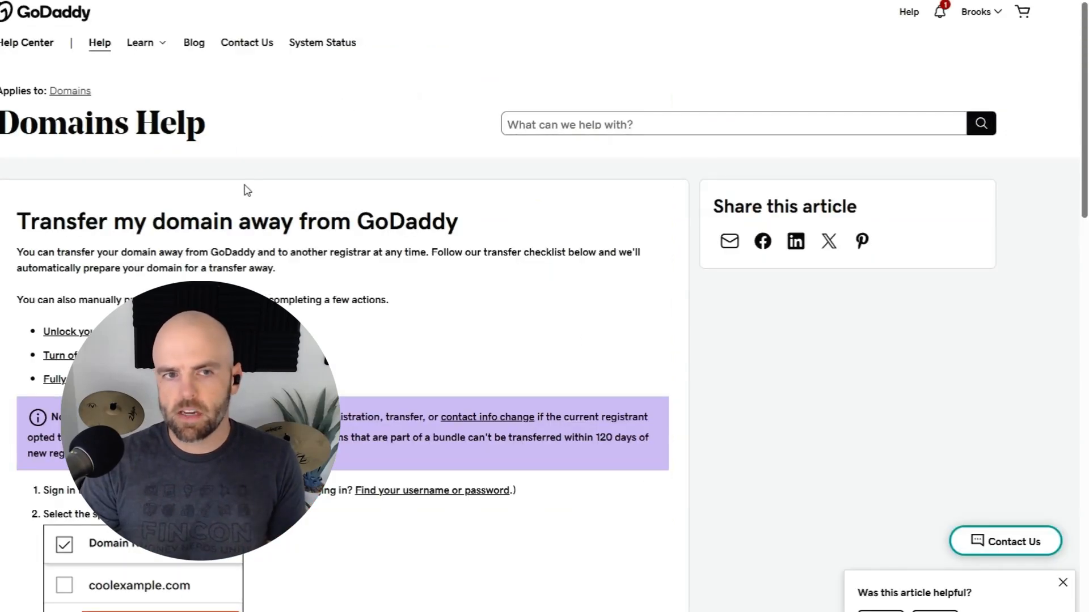
Read the GoDaddy help article on transferring a domain away to another registrar, from the preparation list through the numbered instructions.
{"action": "scroll", "coordinate": [204, 224], "scroll_direction": "down", "scroll_amount": 1}
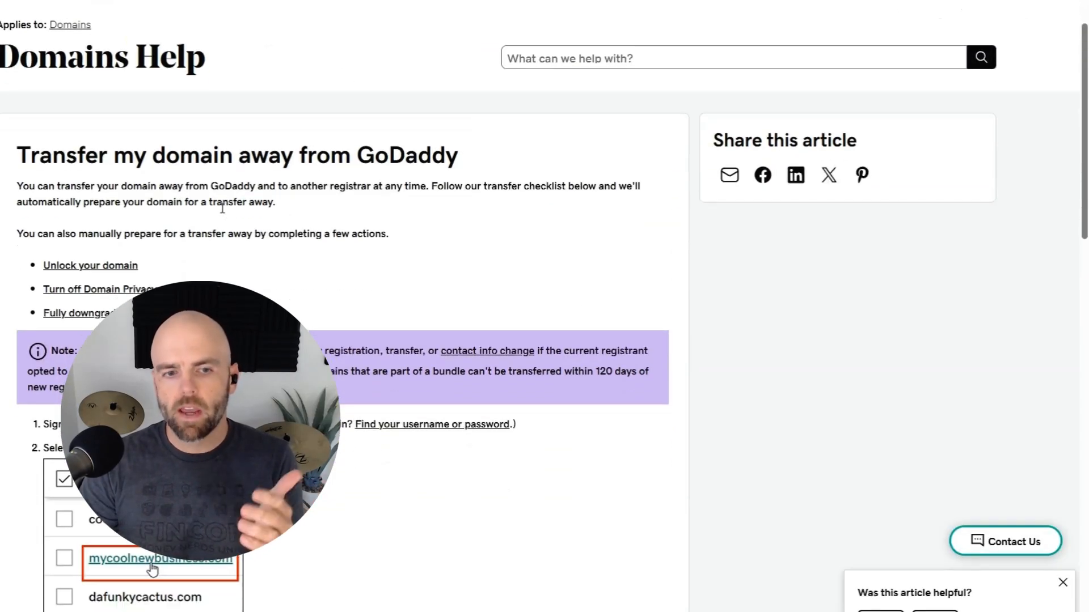
{"action": "scroll", "coordinate": [222, 209], "scroll_direction": "down", "scroll_amount": 8}
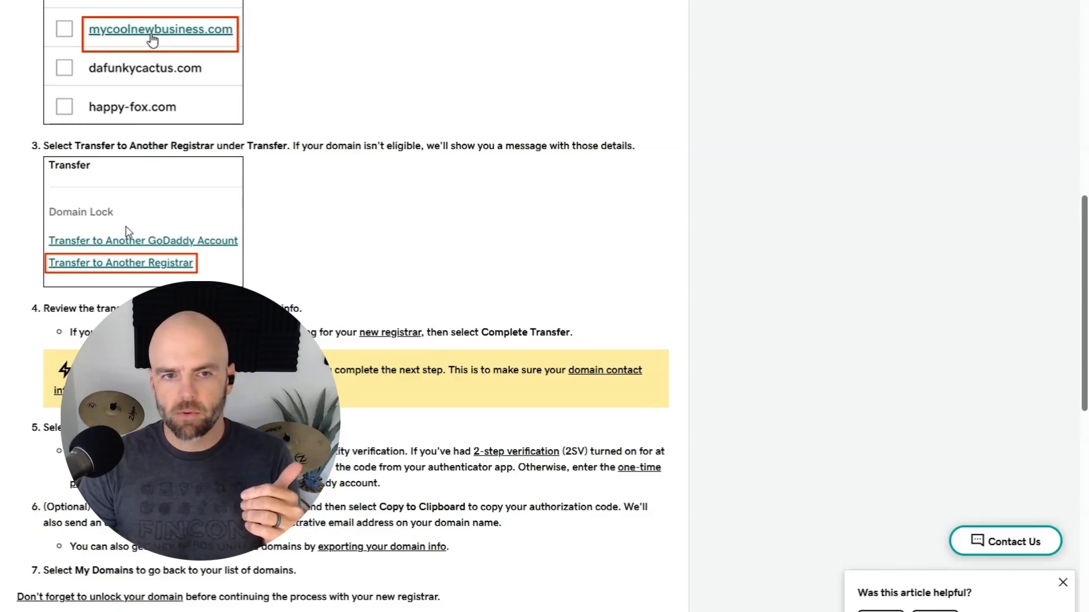
{"action": "scroll", "coordinate": [127, 232], "scroll_direction": "down", "scroll_amount": 2}
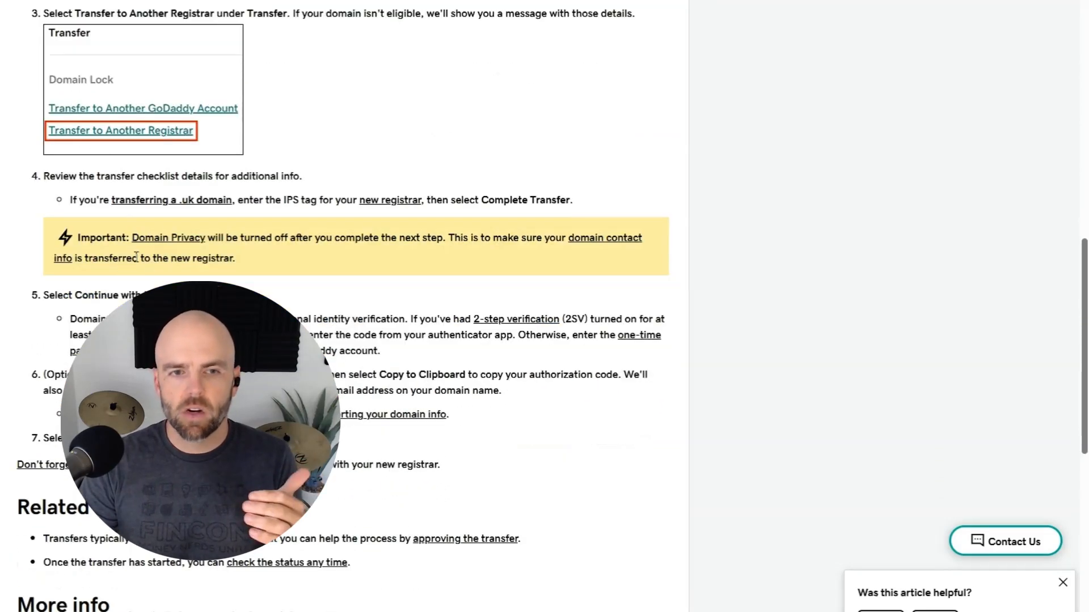
{"action": "scroll", "coordinate": [145, 274], "scroll_direction": "down", "scroll_amount": 1}
{"action": "scroll", "coordinate": [154, 271], "scroll_direction": "down", "scroll_amount": 2}
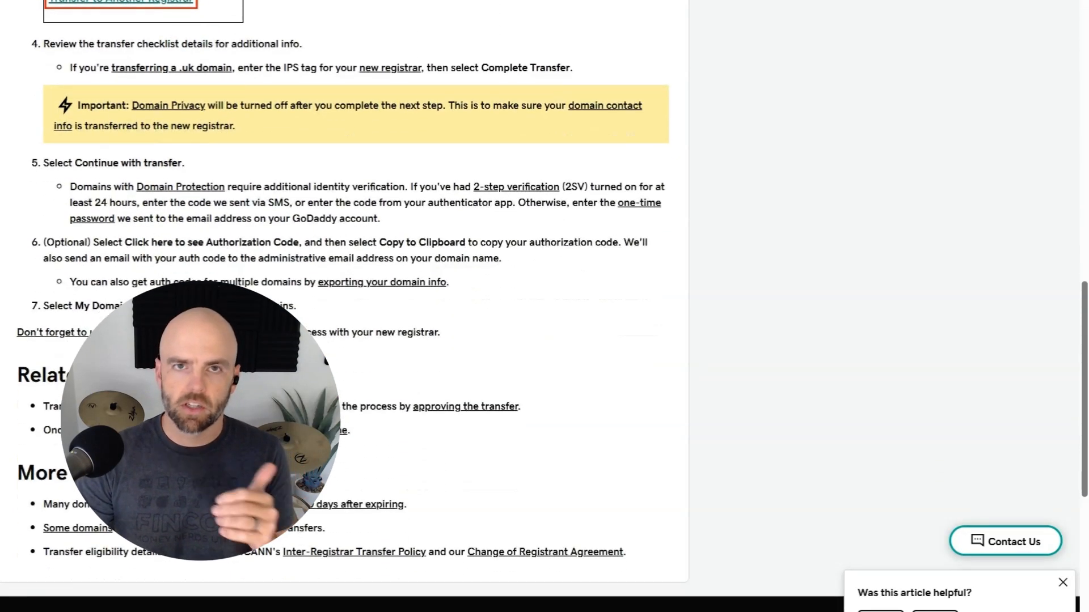
{"action": "scroll", "coordinate": [154, 271], "scroll_direction": "up", "scroll_amount": 3}
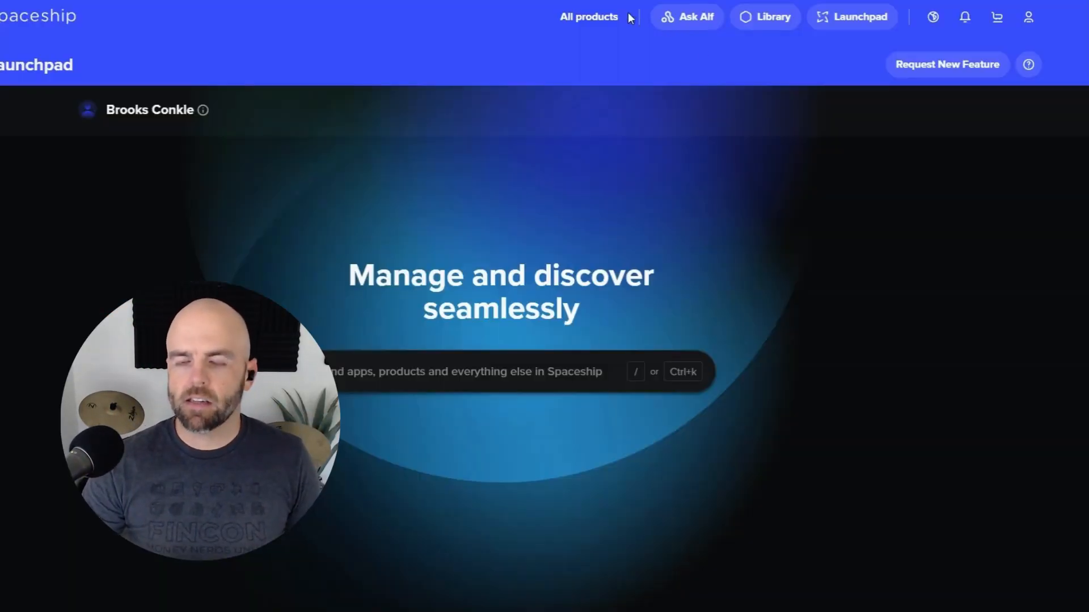
Switch to Spaceship, open the Transfer Manager, look over the incoming transfers and start a new transfer.
{"action": "left_click", "coordinate": [818, 18]}
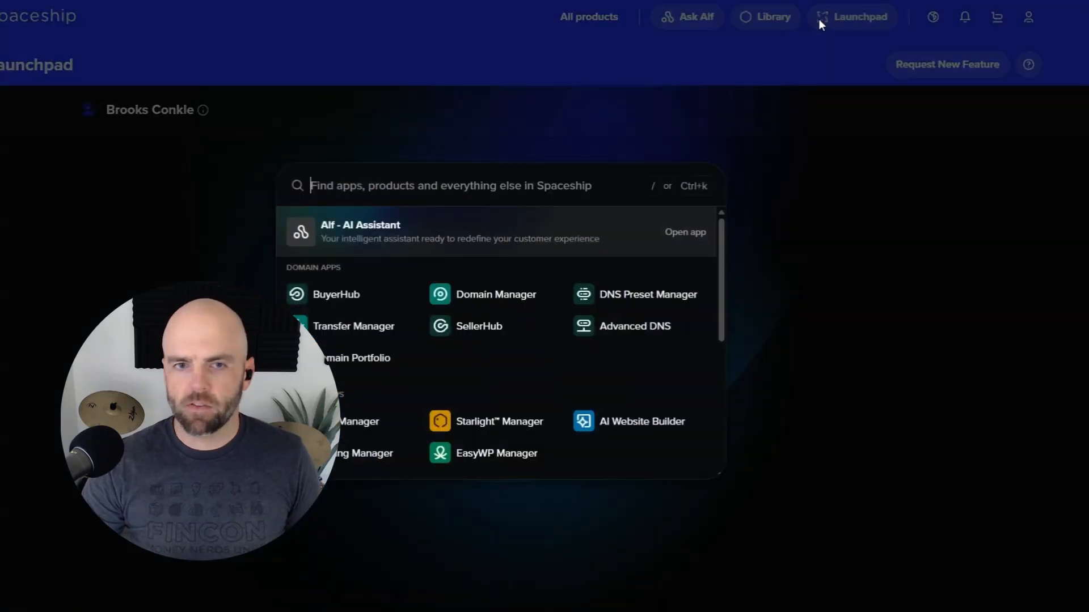
{"action": "key", "text": "Escape"}
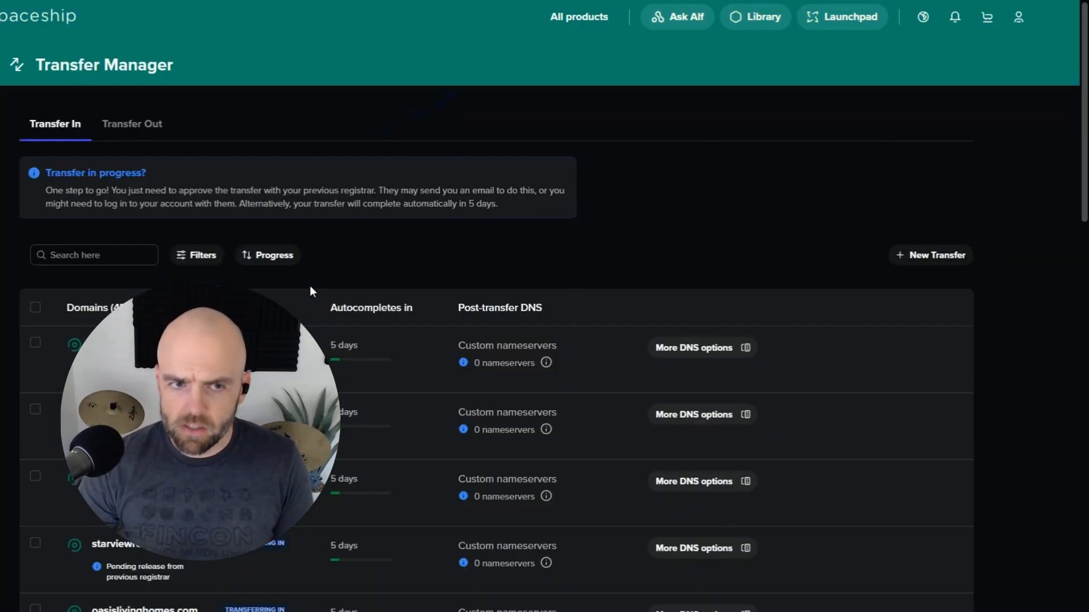
{"action": "scroll", "coordinate": [416, 352], "scroll_direction": "down", "scroll_amount": 3}
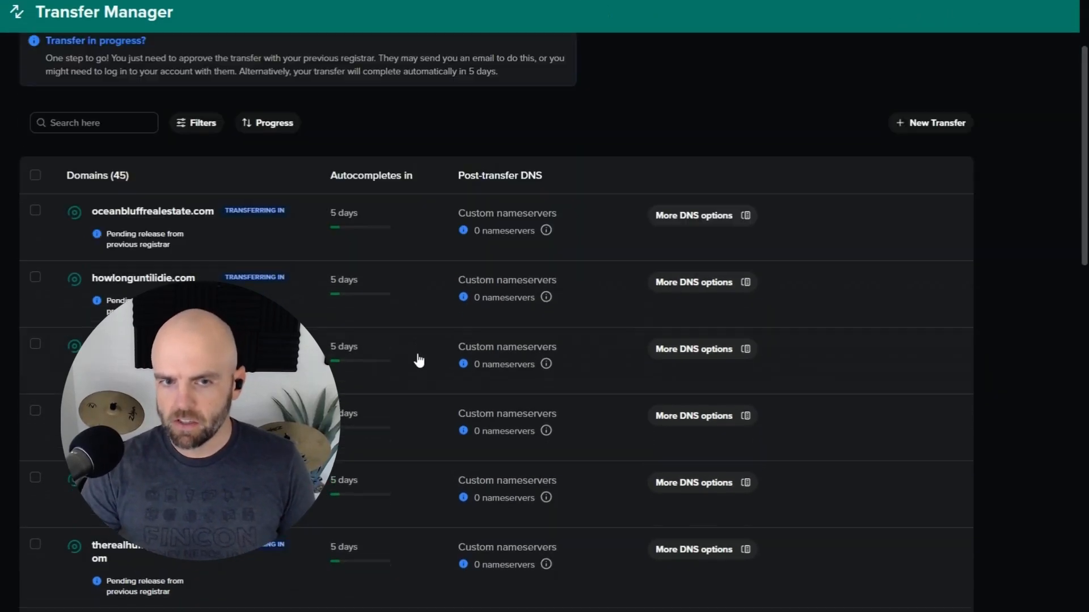
{"action": "scroll", "coordinate": [419, 361], "scroll_direction": "down", "scroll_amount": 1}
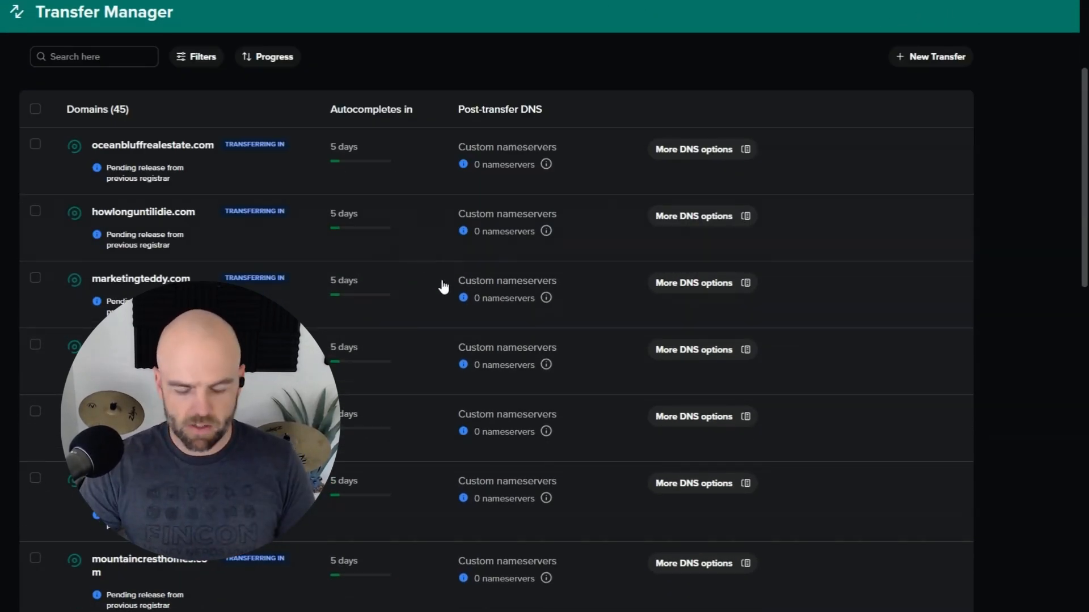
{"action": "scroll", "coordinate": [483, 238], "scroll_direction": "up", "scroll_amount": 1}
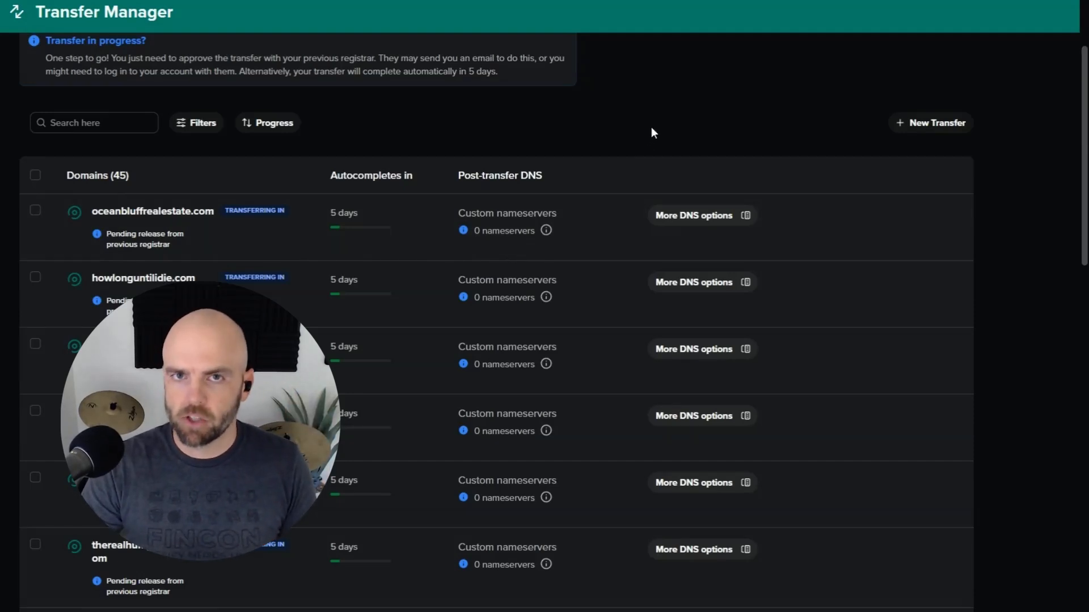
{"action": "left_click", "coordinate": [907, 125]}
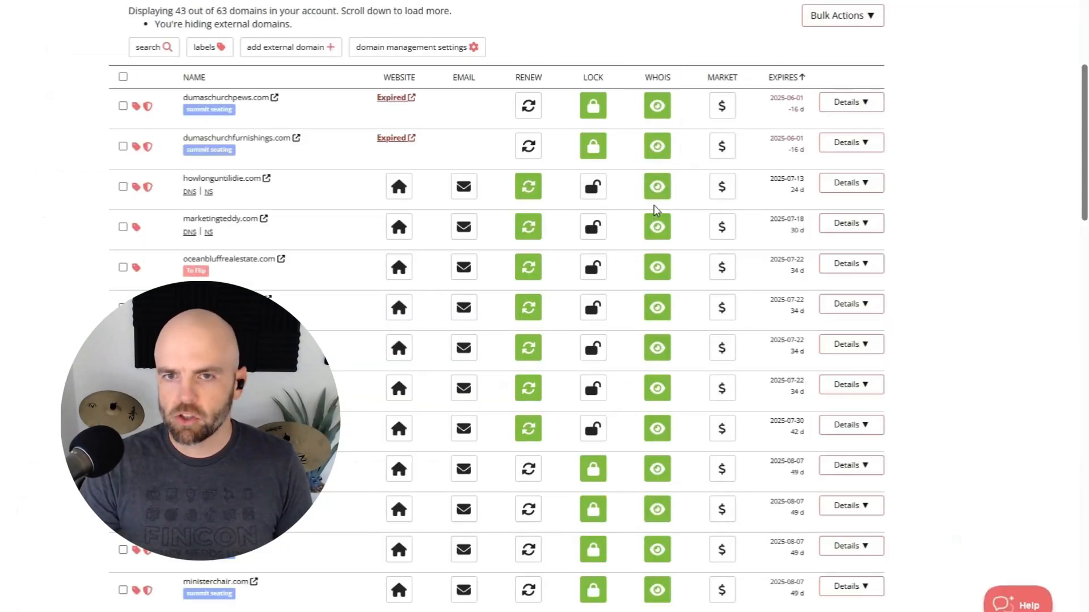
Switch to Porkbun and unlock justpowerwashit.com in the domain list for transfer.
{"action": "scroll", "coordinate": [617, 253], "scroll_direction": "down", "scroll_amount": 5}
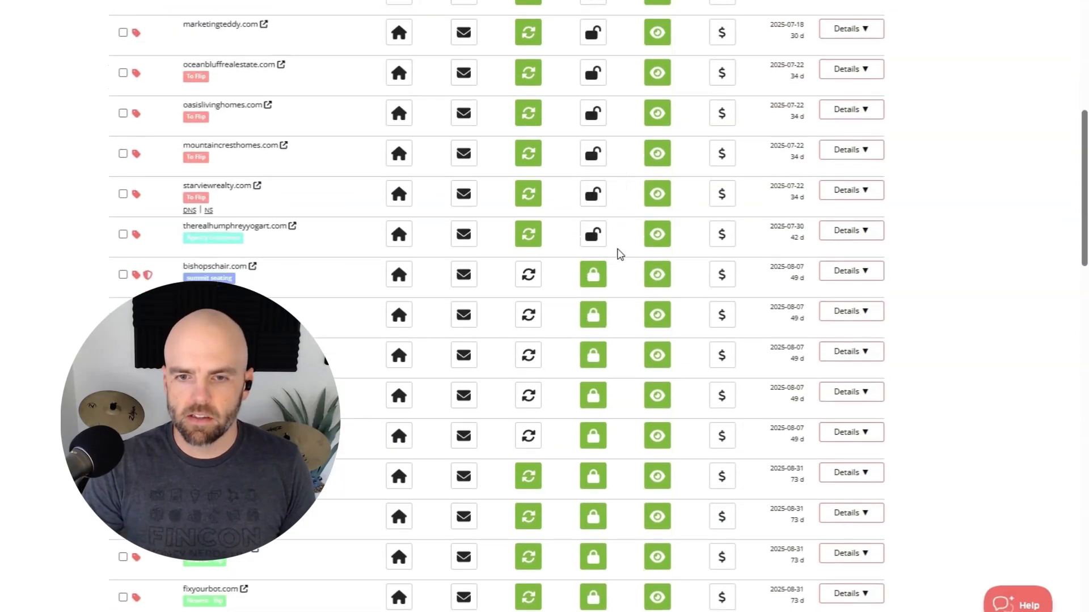
{"action": "scroll", "coordinate": [593, 266], "scroll_direction": "down", "scroll_amount": 1}
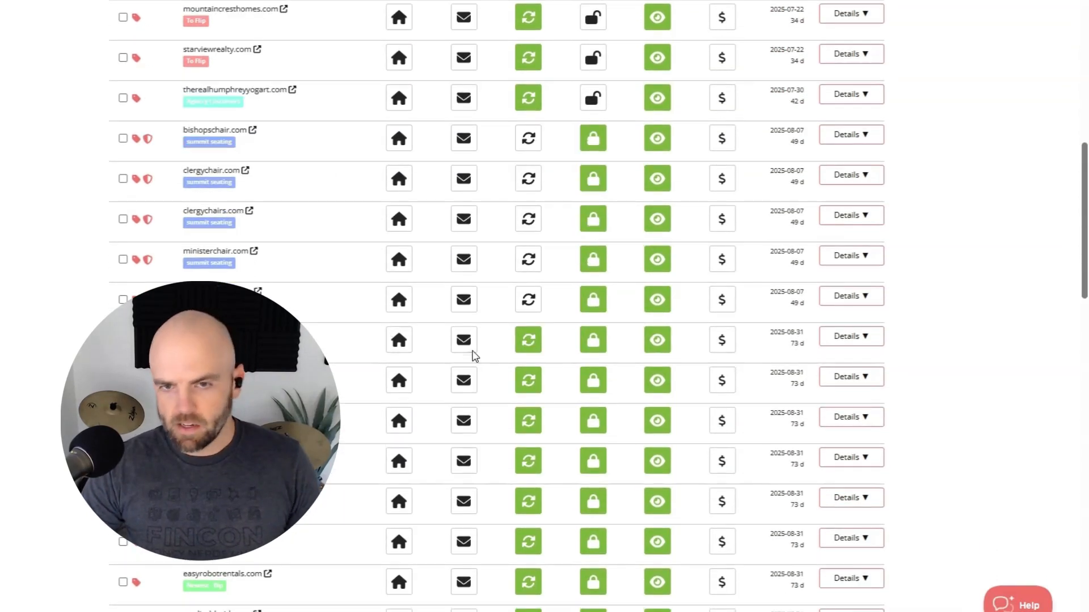
{"action": "left_click", "coordinate": [592, 381]}
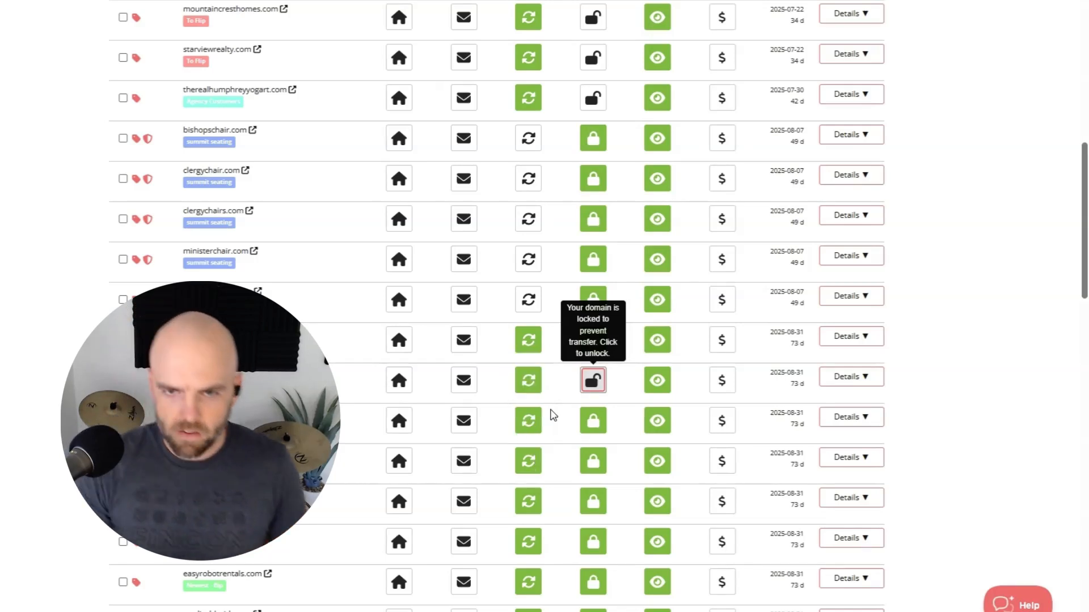
Request the transfer-out authorization code for justpowerwashit.com, copy it and close the transfer dialog.
{"action": "left_click", "coordinate": [866, 385]}
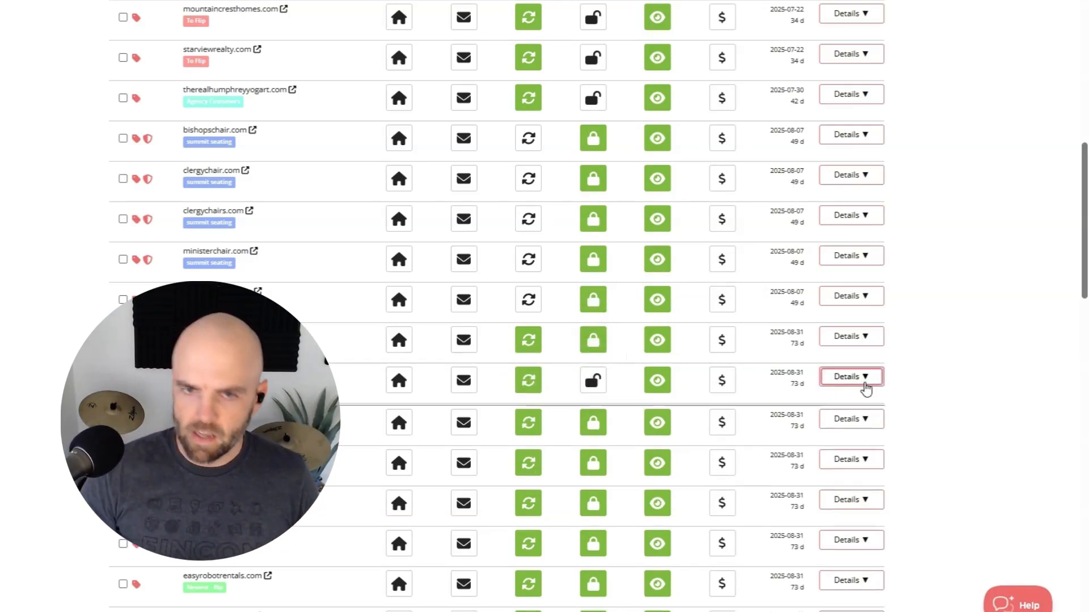
{"action": "scroll", "coordinate": [420, 440], "scroll_direction": "down", "scroll_amount": 2}
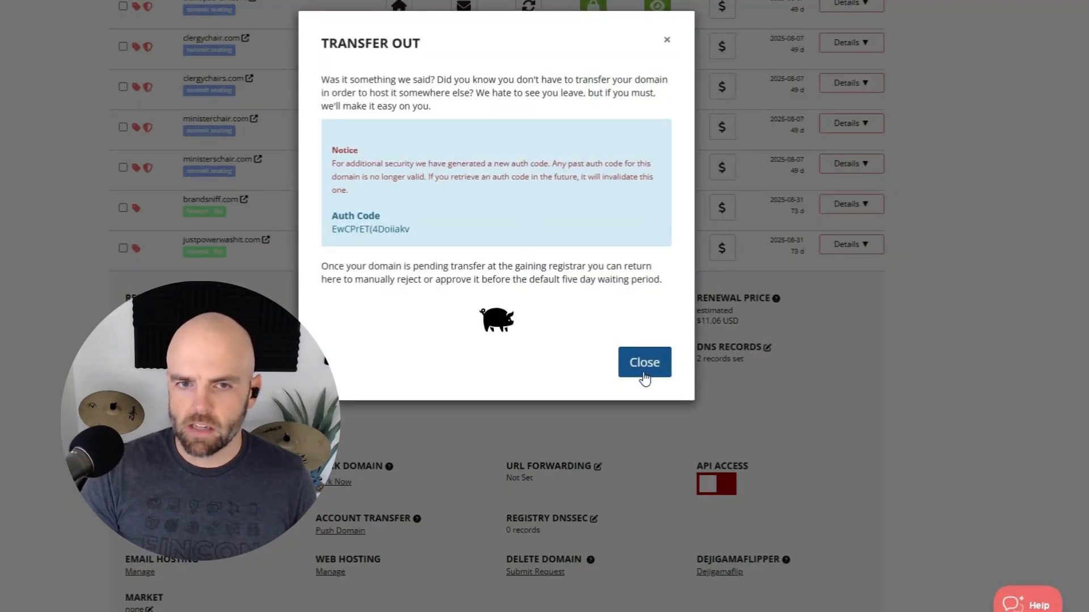
{"action": "left_click_drag", "start_coordinate": [421, 227], "coordinate": [326, 239]}
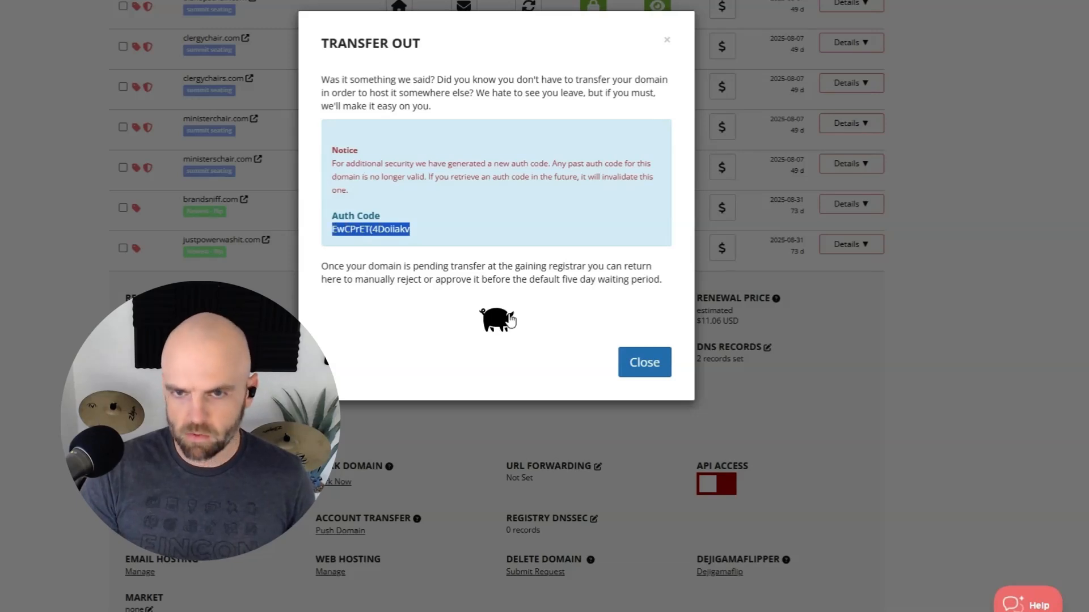
{"action": "left_click", "coordinate": [649, 372]}
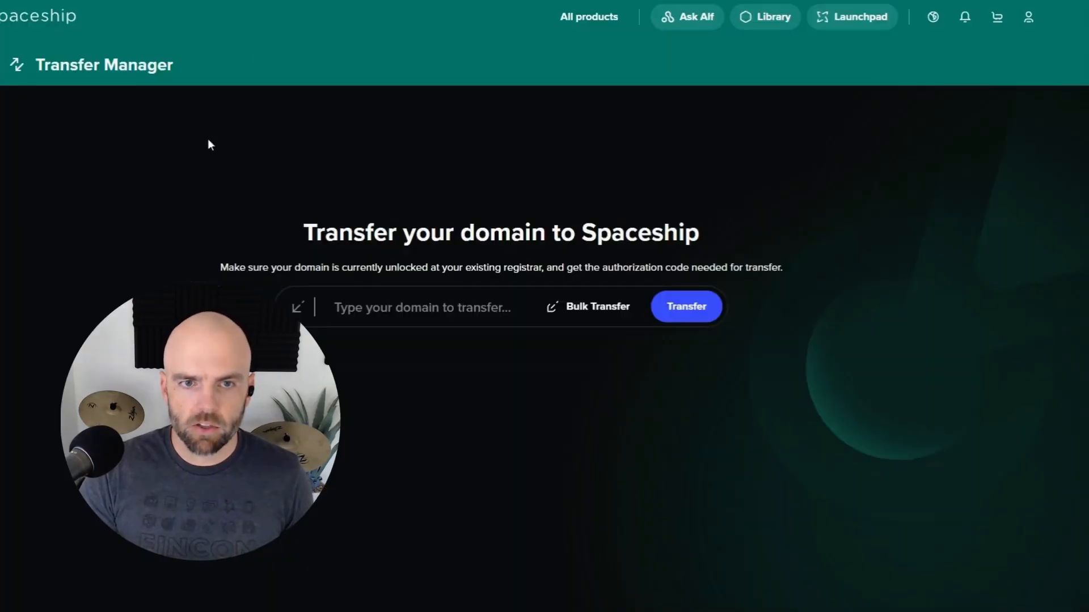
Submit justpowerwashit.com for transfer to Spaceship and confirm its authorization code.
{"action": "left_click", "coordinate": [422, 308]}
{"action": "type", "text": "just"}
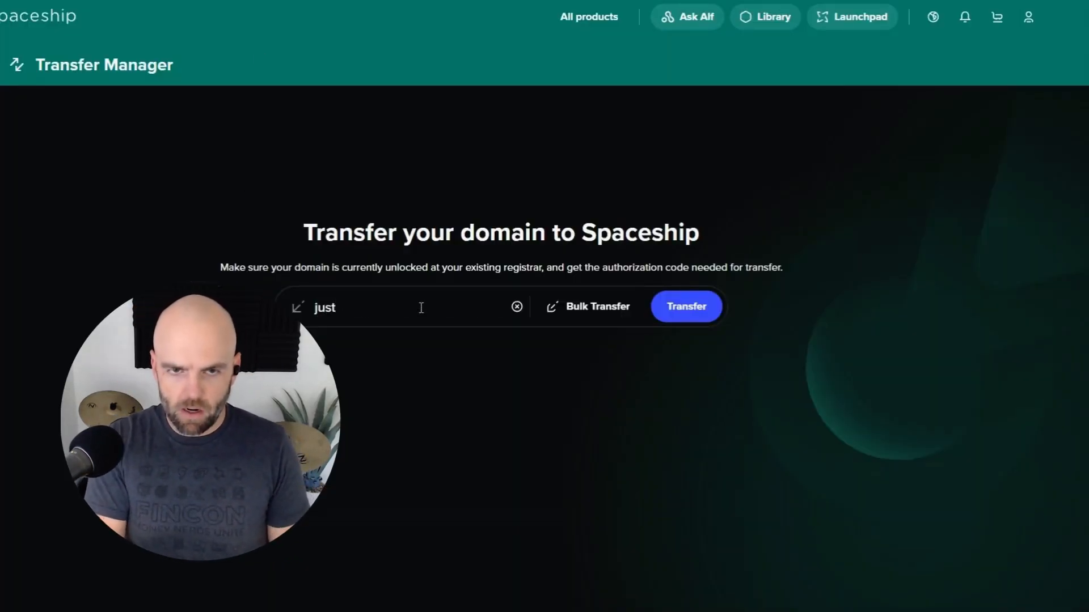
{"action": "type", "text": "power"}
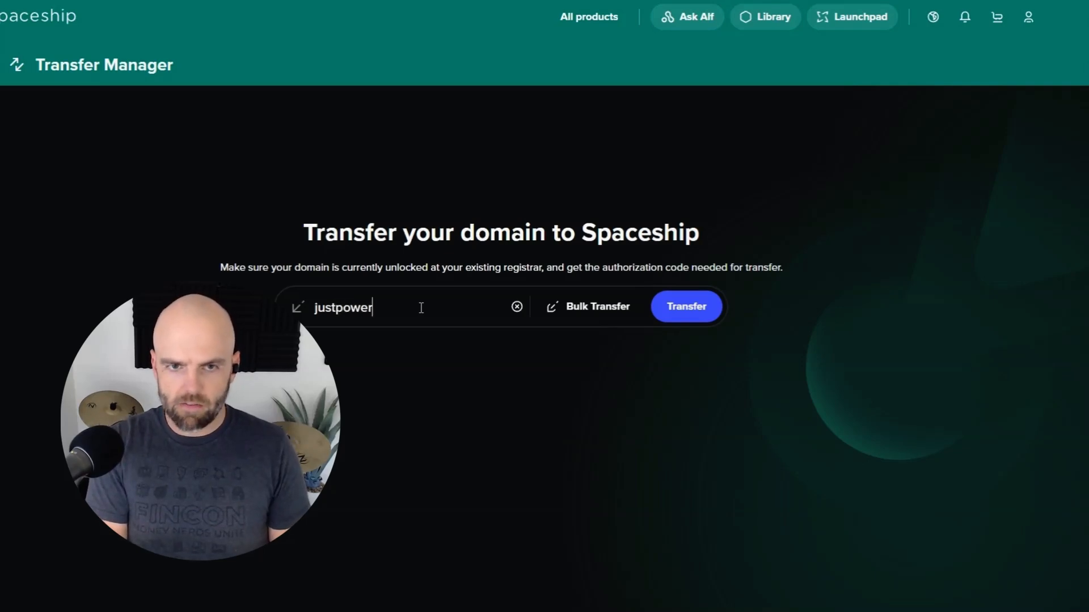
{"action": "type", "text": "washit.com"}
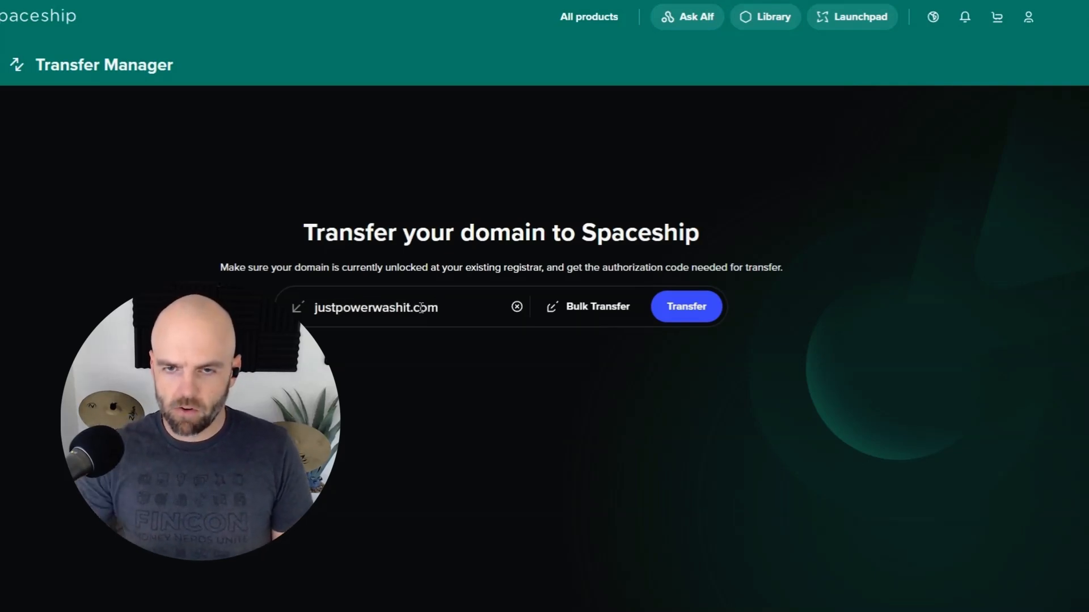
{"action": "left_click", "coordinate": [702, 311]}
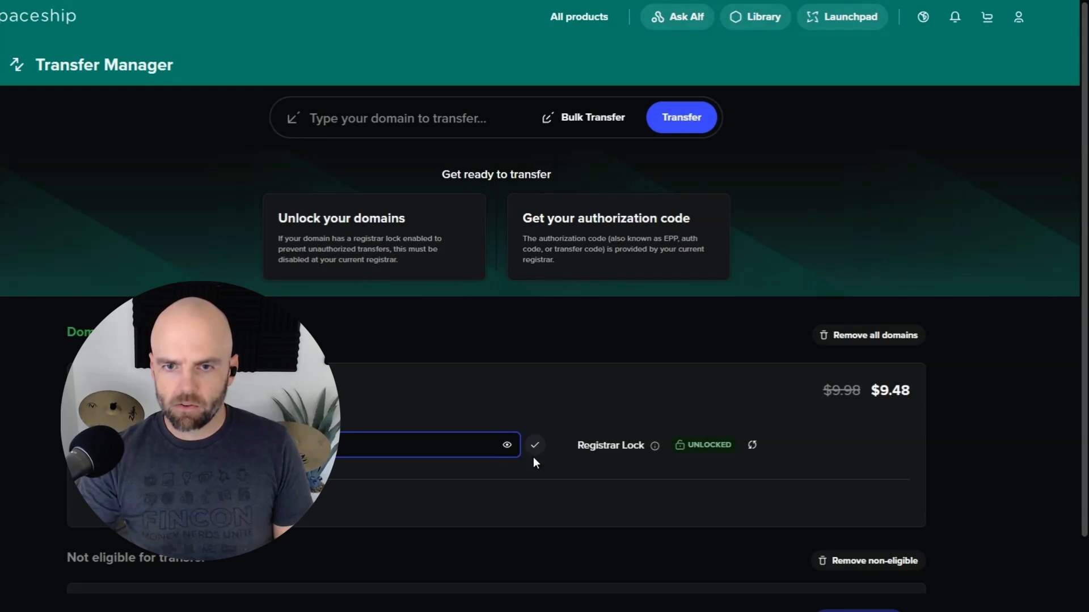
{"action": "scroll", "coordinate": [539, 452], "scroll_direction": "down", "scroll_amount": 1}
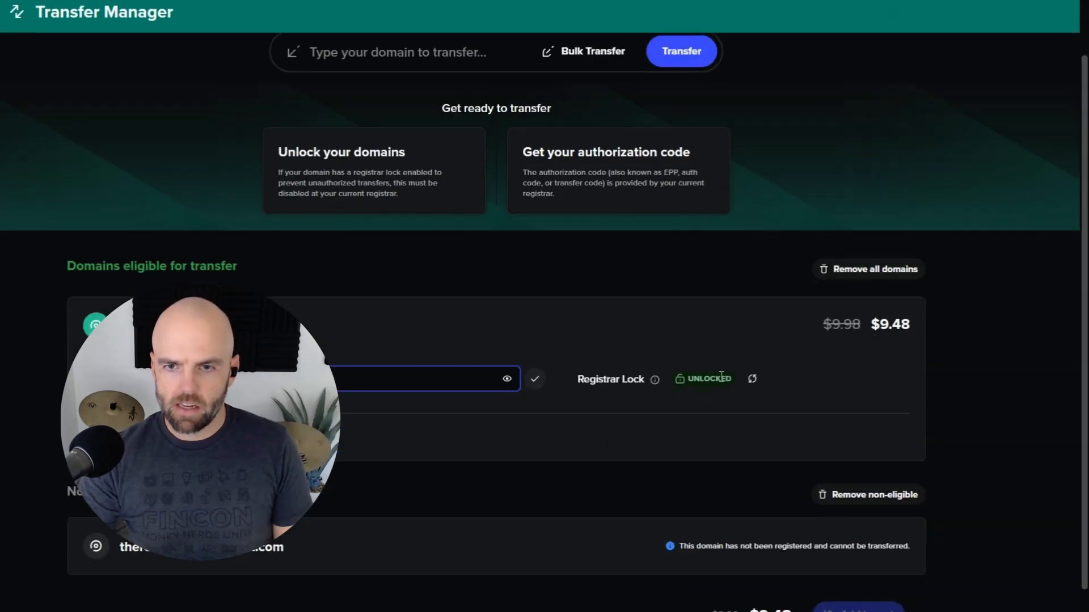
{"action": "left_click", "coordinate": [534, 383]}
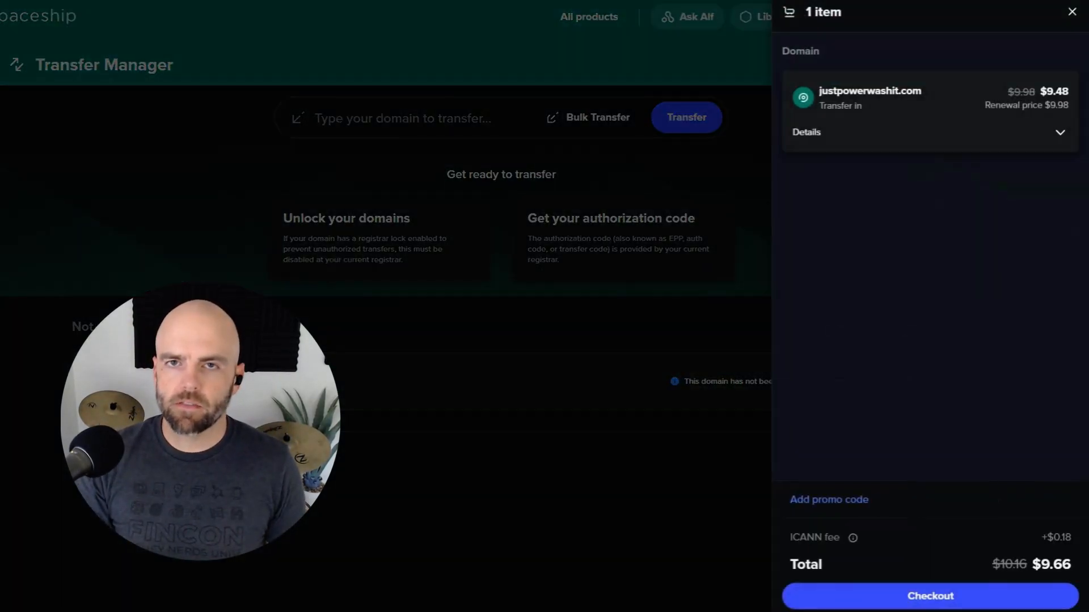
Try the promo code COMPSTR on the cart with the domain transfer.
{"action": "left_click", "coordinate": [851, 499]}
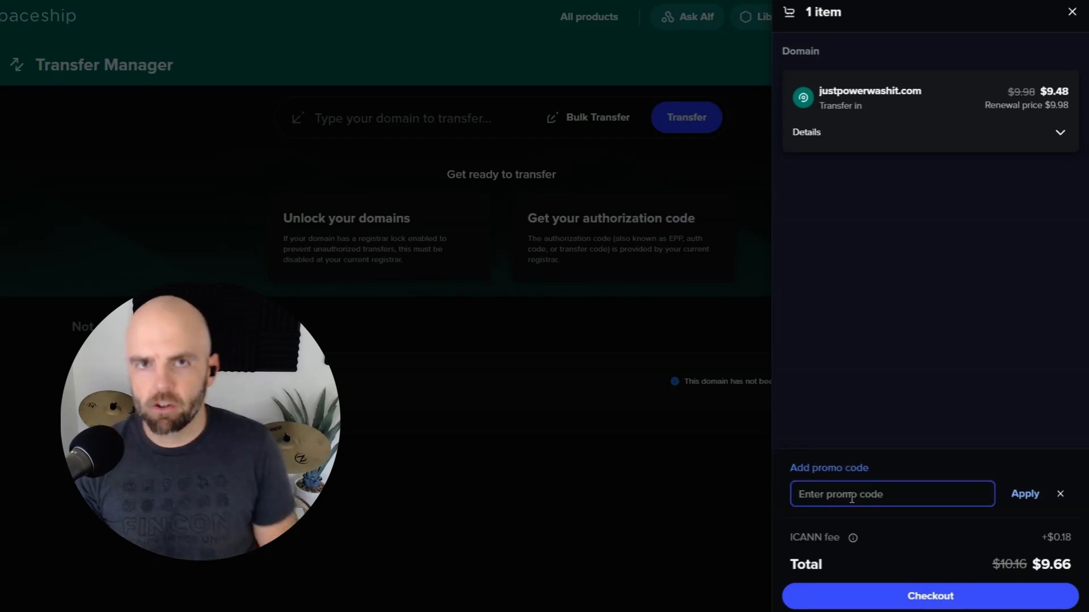
{"action": "type", "text": "COMPSTR"}
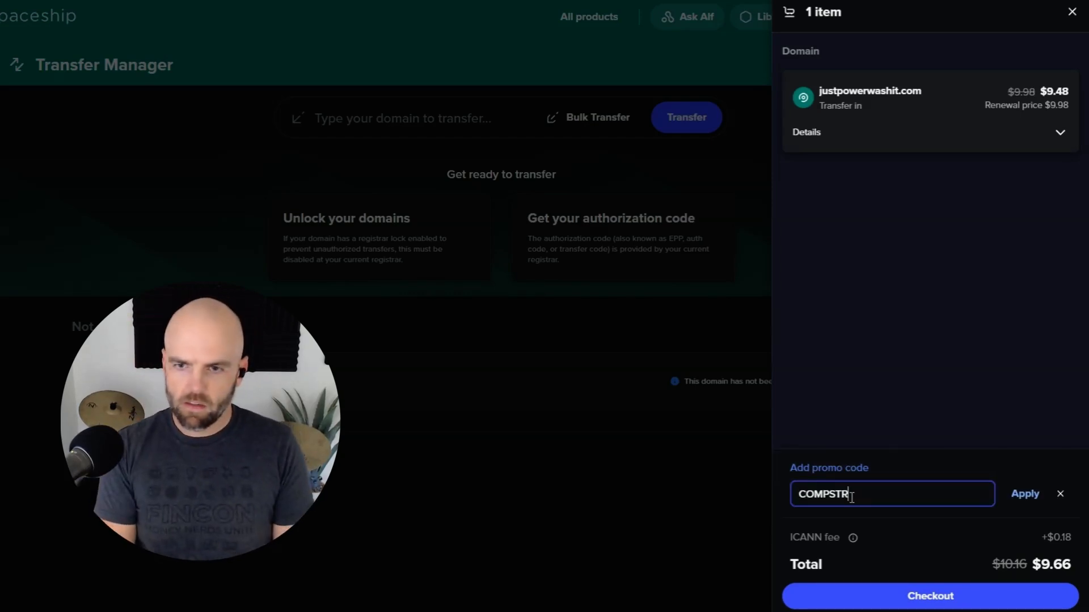
{"action": "left_click", "coordinate": [1025, 494]}
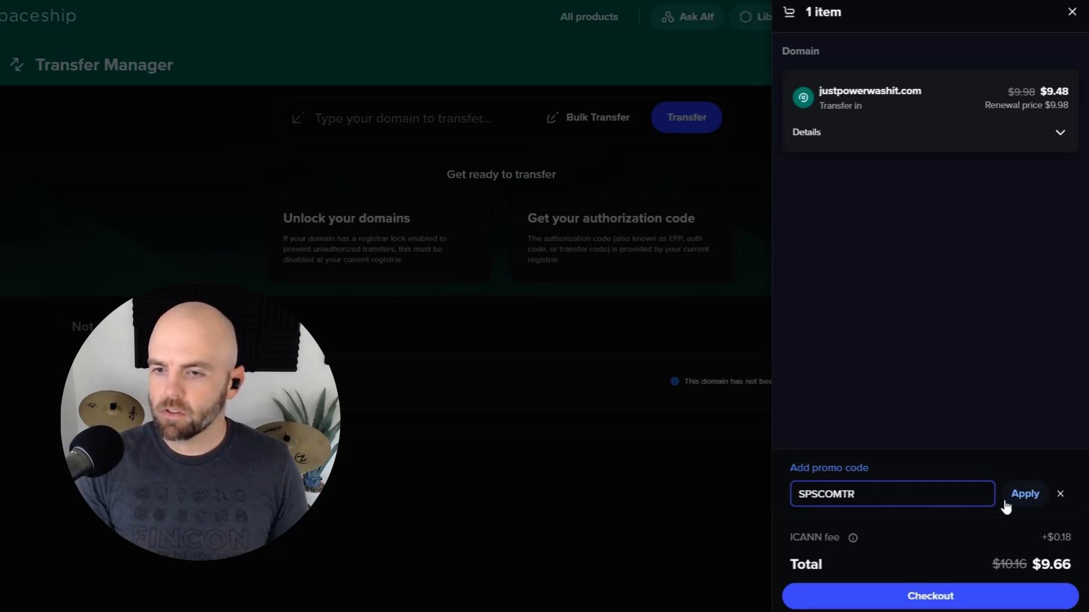
Apply the promo code SPSCOMTR and pay for the justpowerwashit.com transfer with the default payment method.
{"action": "left_click", "coordinate": [1021, 494]}
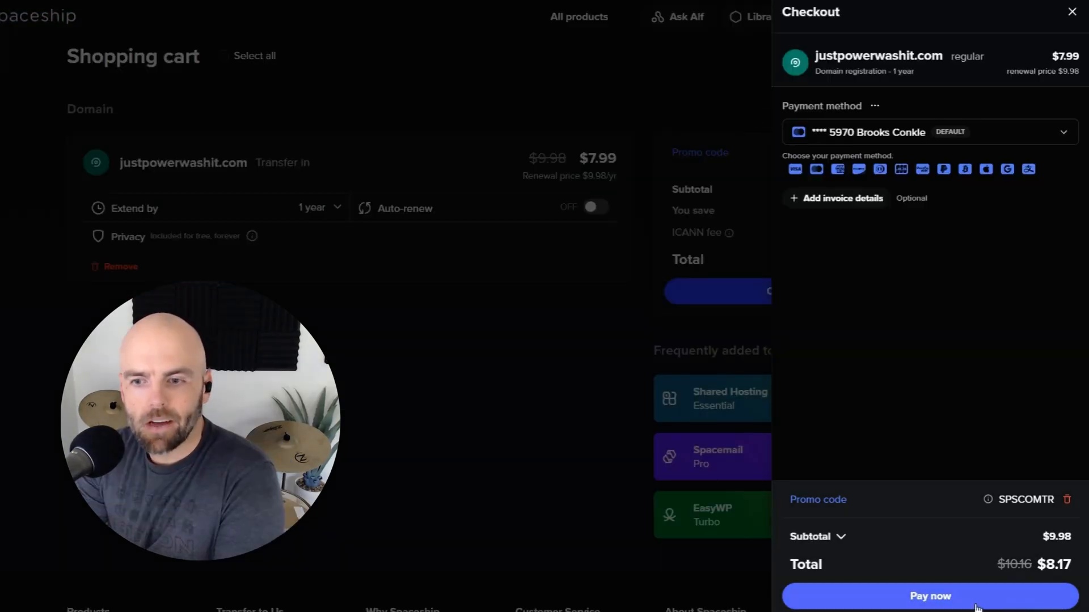
{"action": "left_click", "coordinate": [958, 599]}
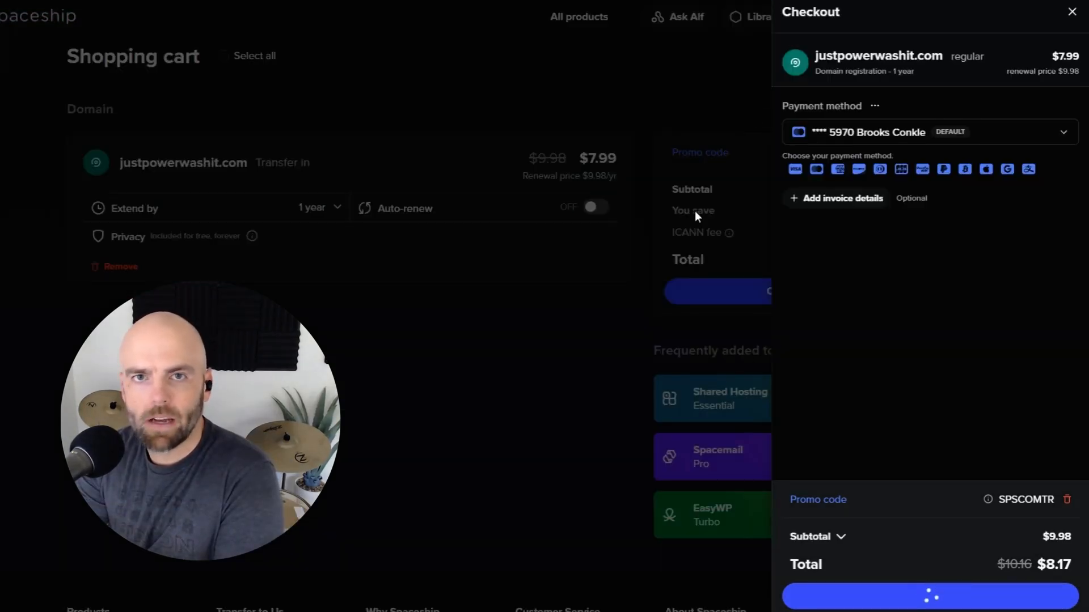